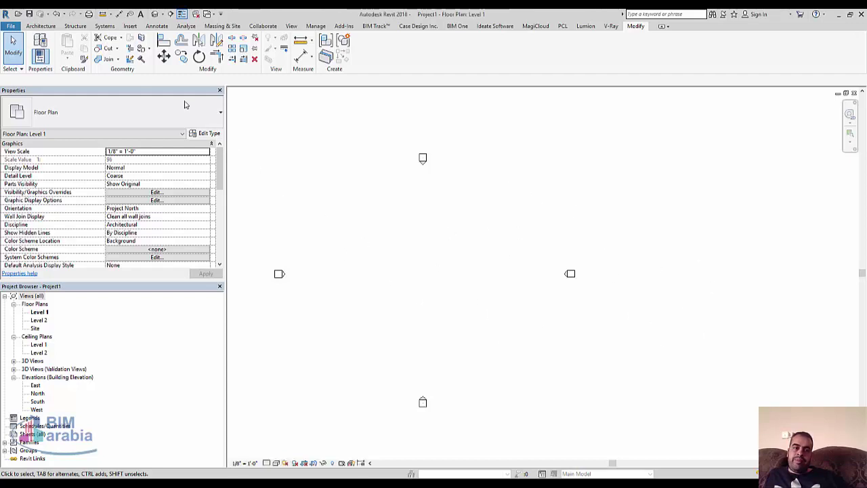
- Create a Model In-Place component in the Furniture category, keeping the name Furniture 1
click(41, 26)
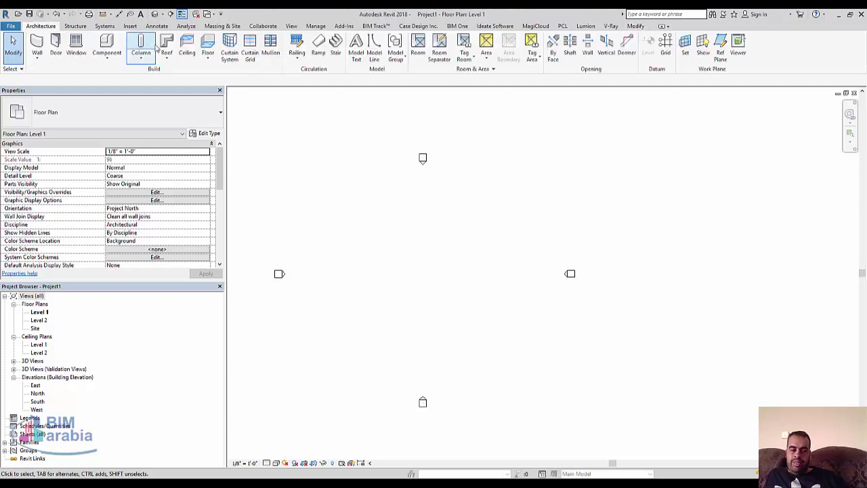
click(106, 51)
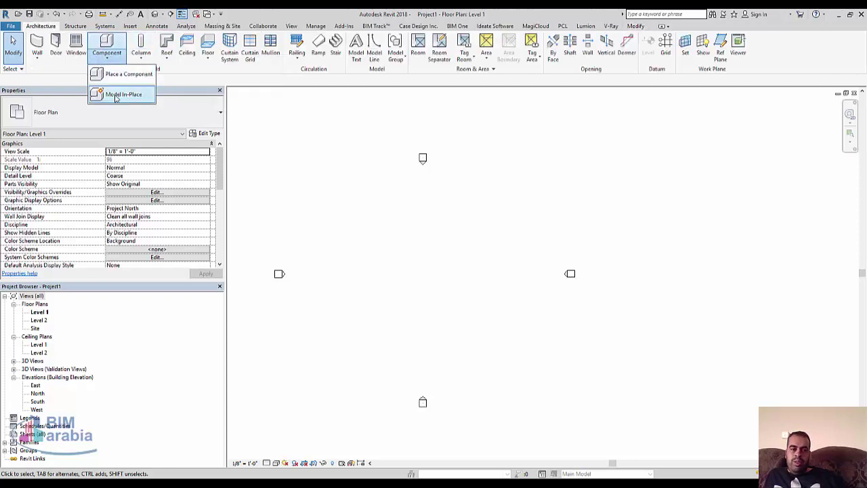
click(115, 96)
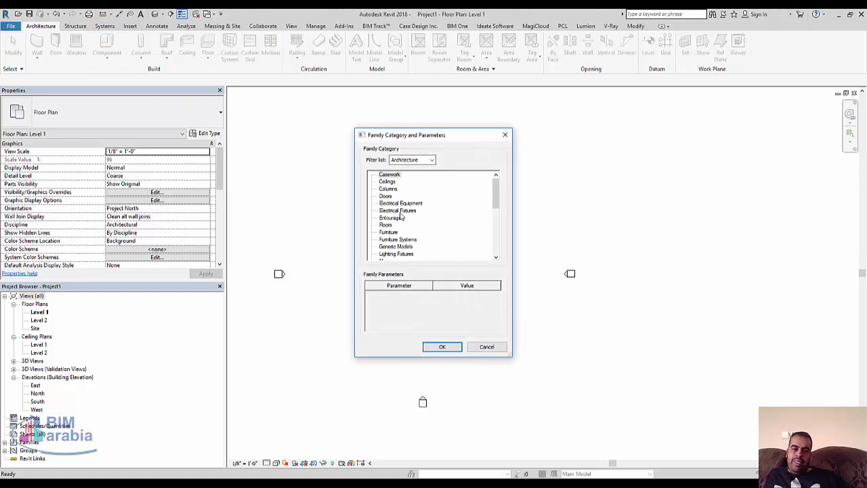
click(452, 347)
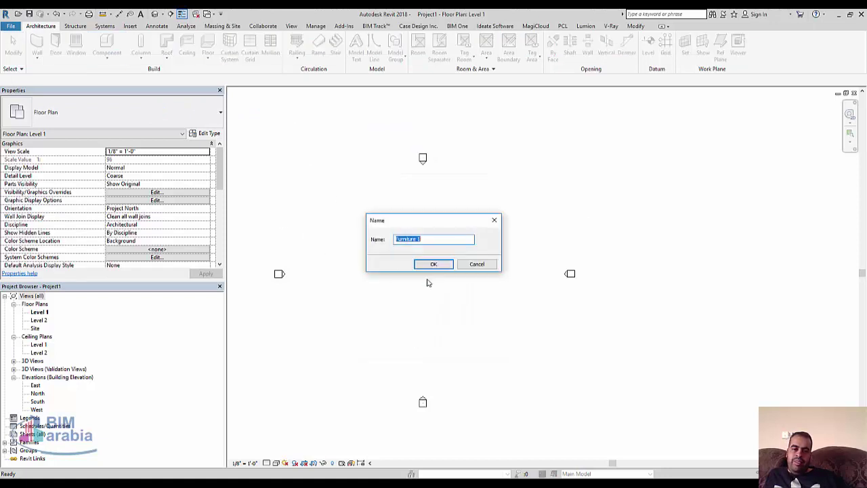
key(Return)
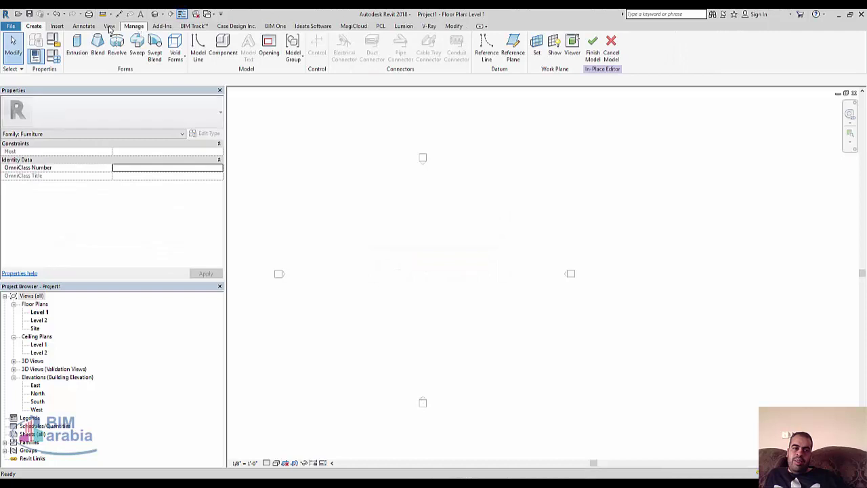
- Import the blue flag image and place it in the plan
click(57, 26)
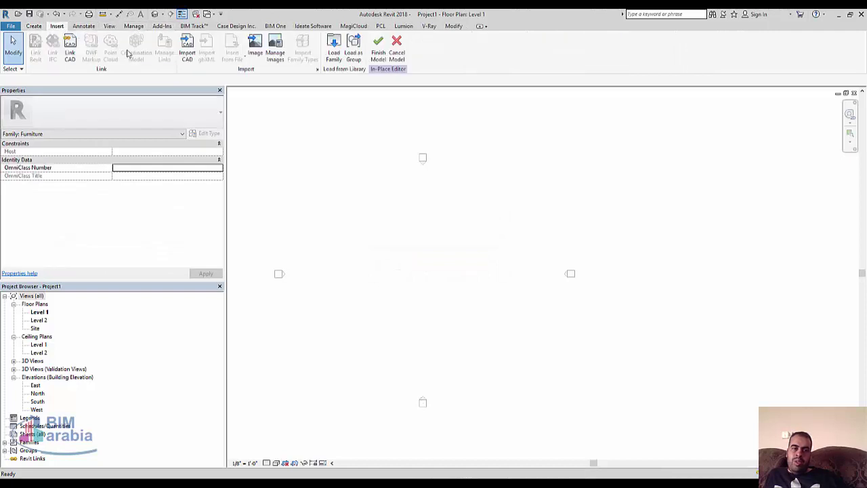
click(272, 52)
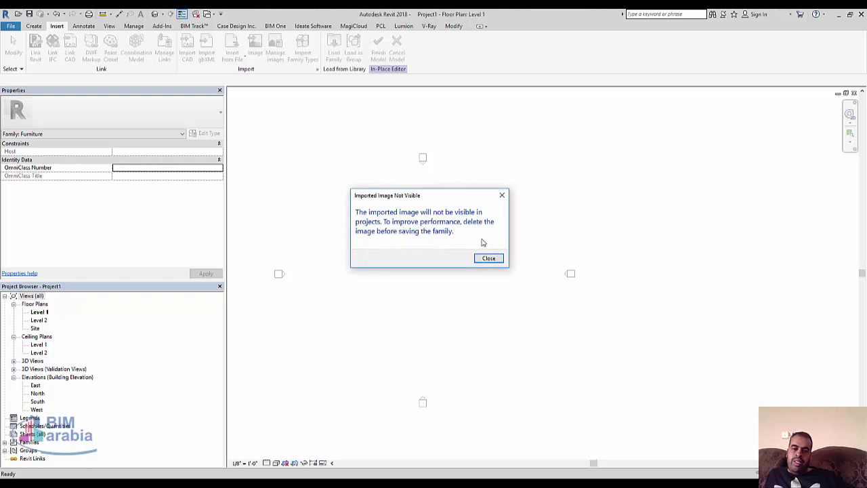
click(482, 261)
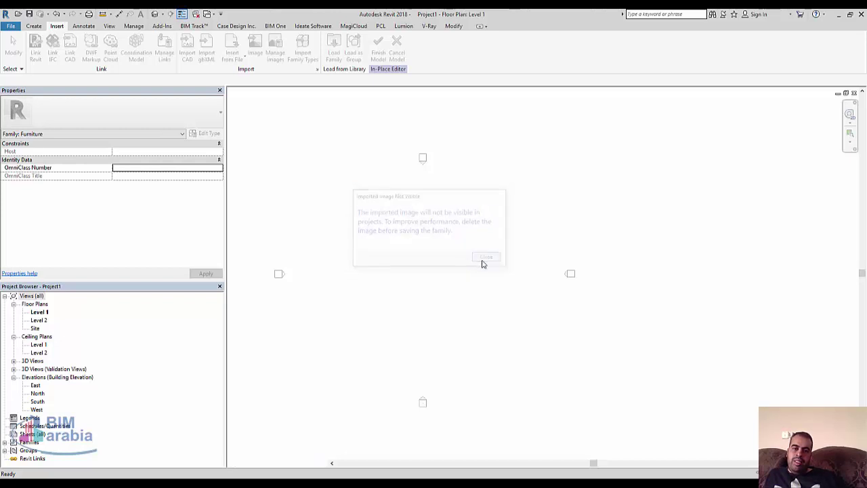
click(392, 237)
double_click(392, 236)
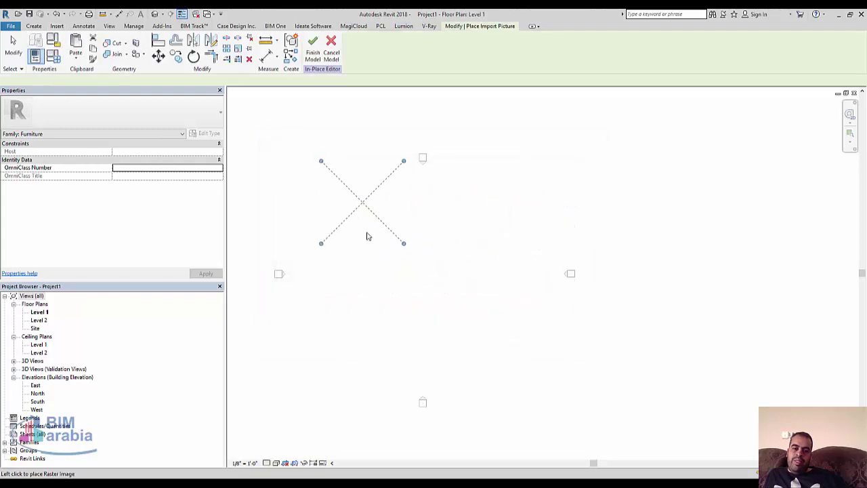
click(418, 258)
- Enlarge the flag image to about 108' 9" square and centre it in the view
drag(459, 217, 566, 110)
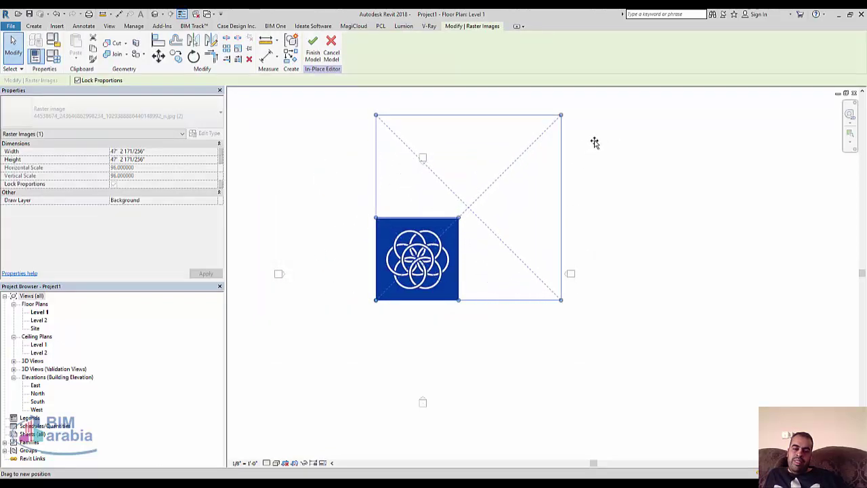
drag(508, 246, 495, 289)
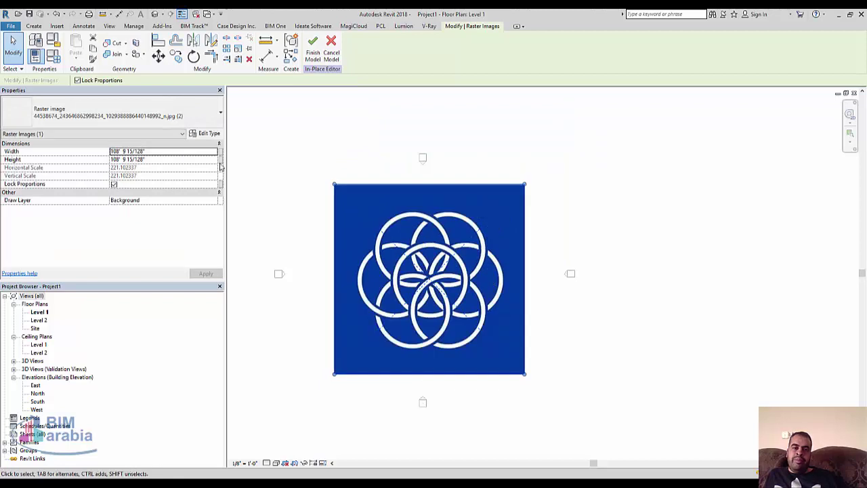
click(35, 25)
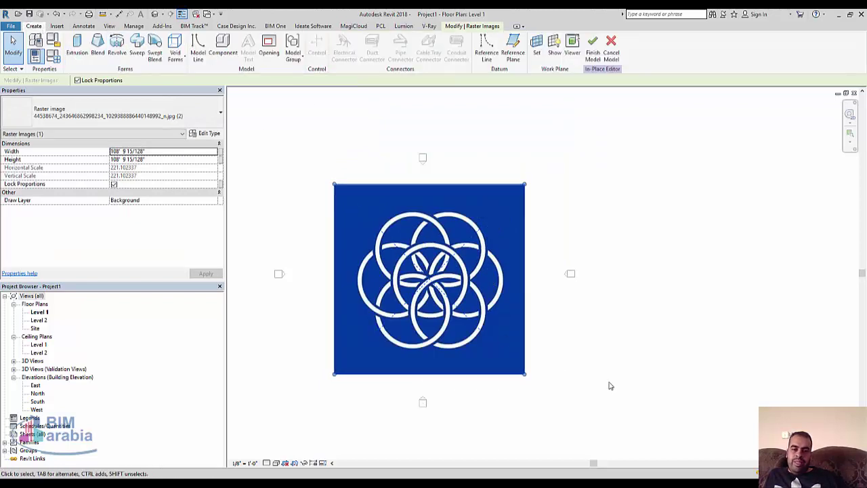
- Start an extrusion and sketch a circle from the lower middle ring's centre out to its edge
scroll(435, 358, up, 2)
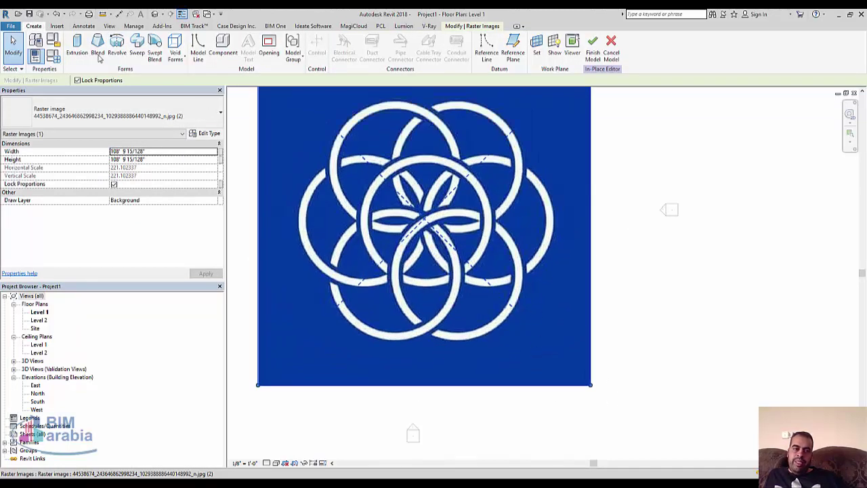
click(78, 46)
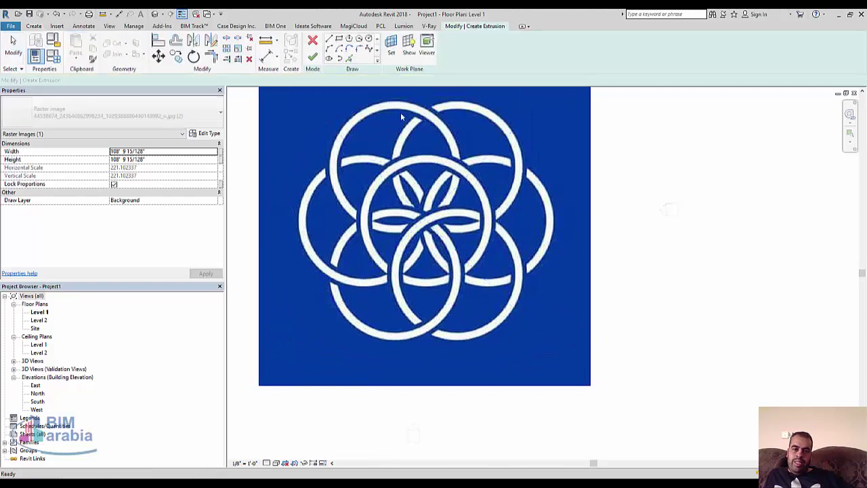
click(368, 38)
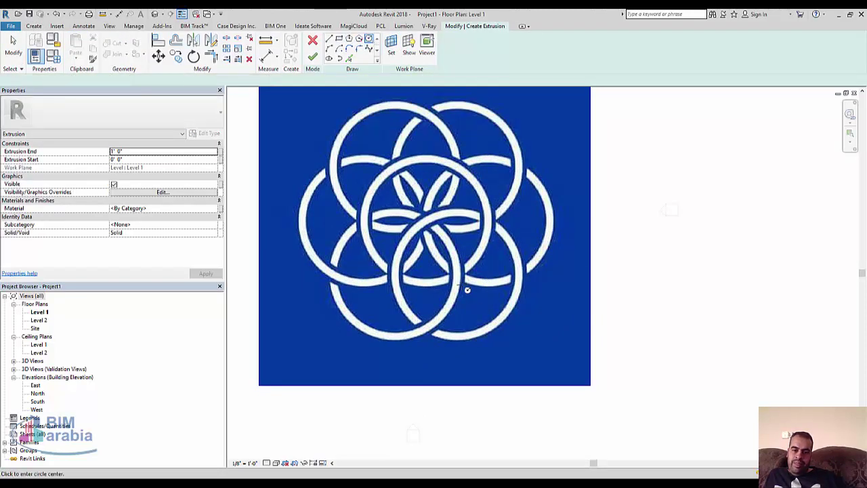
click(455, 279)
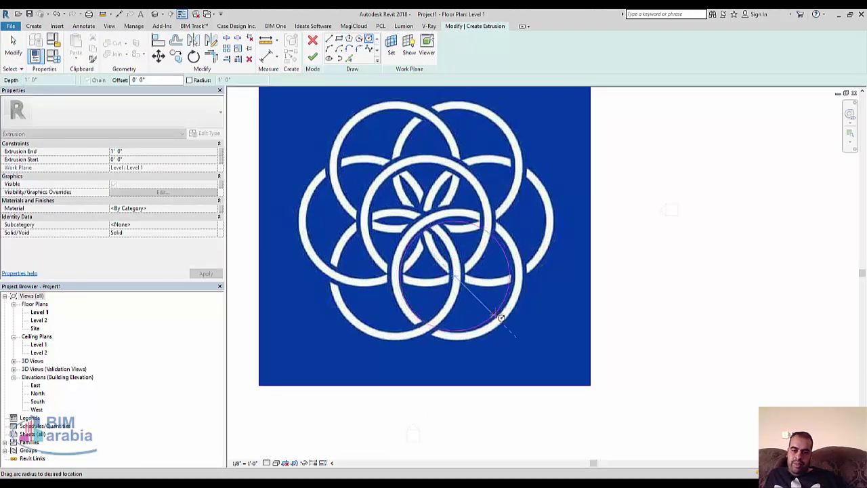
click(519, 279)
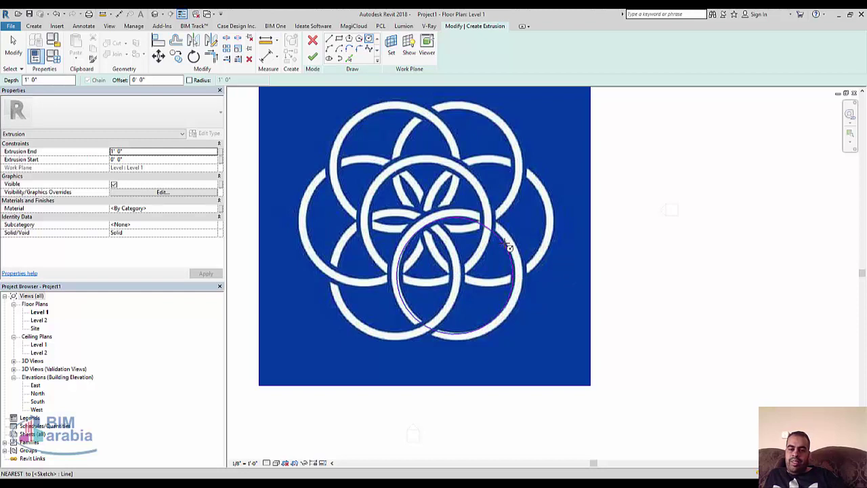
key(Escape)
key(Escape)
click(510, 246)
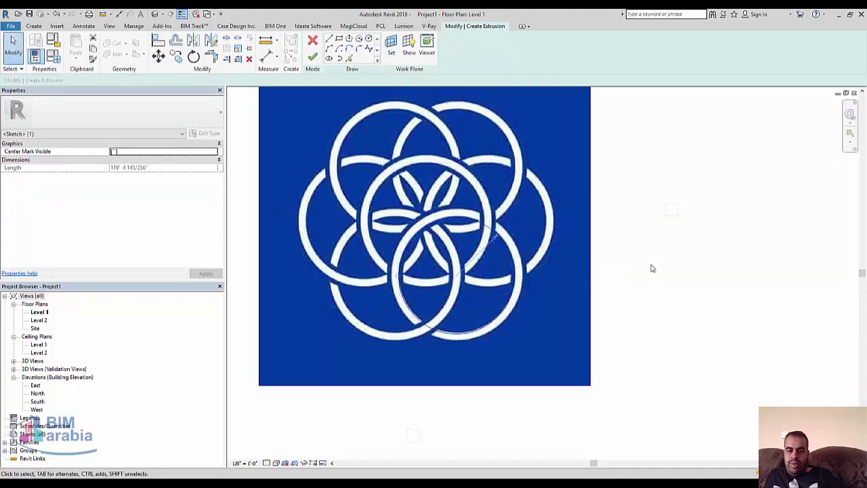
- Offset the sketch circle graphically by 1' 0" to outline the ring's other edge
click(158, 40)
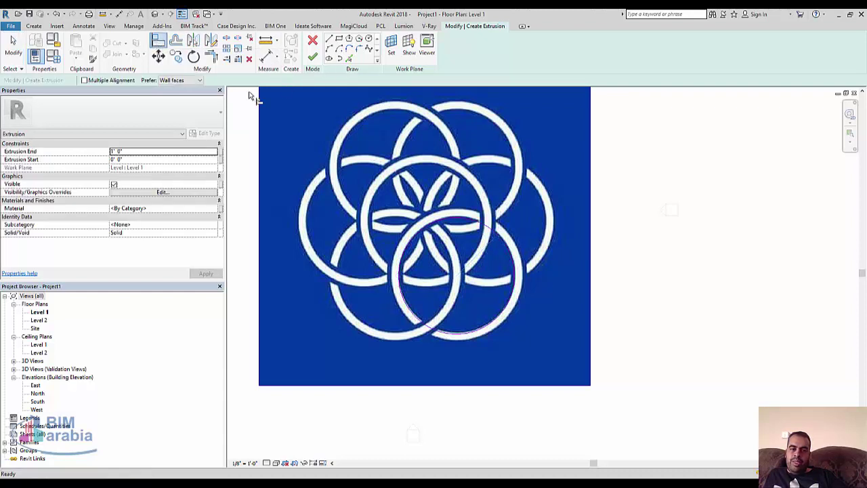
click(491, 232)
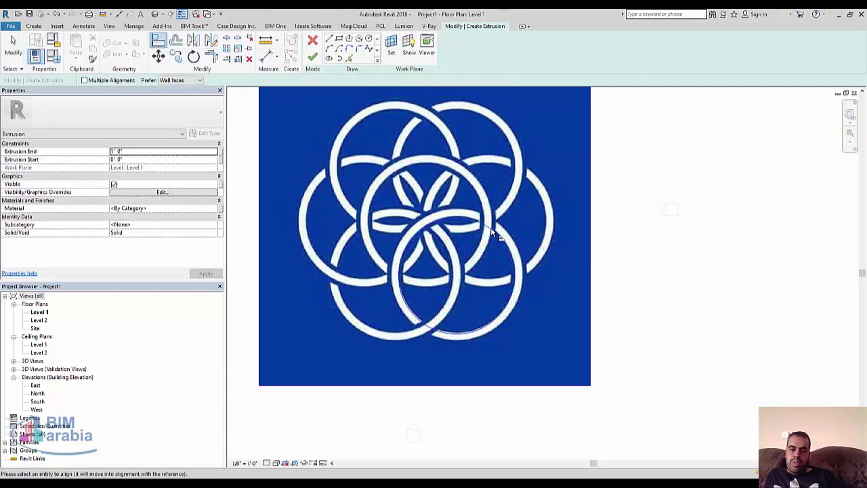
scroll(509, 227, up, 2)
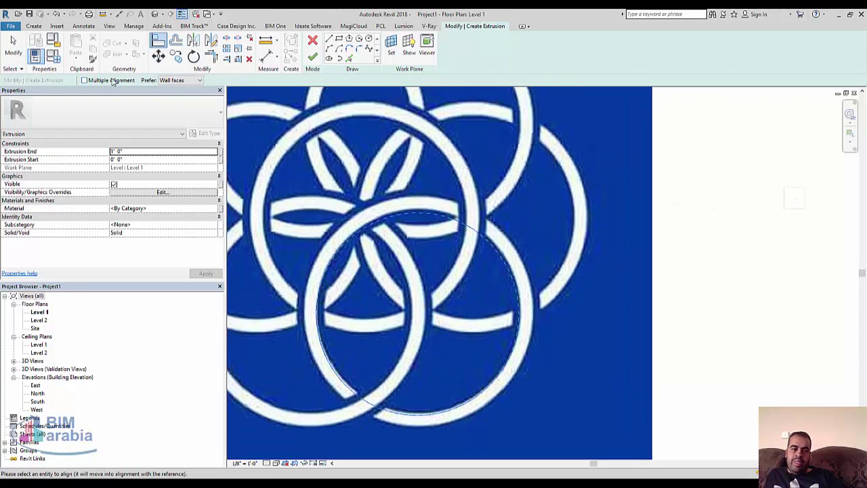
click(175, 40)
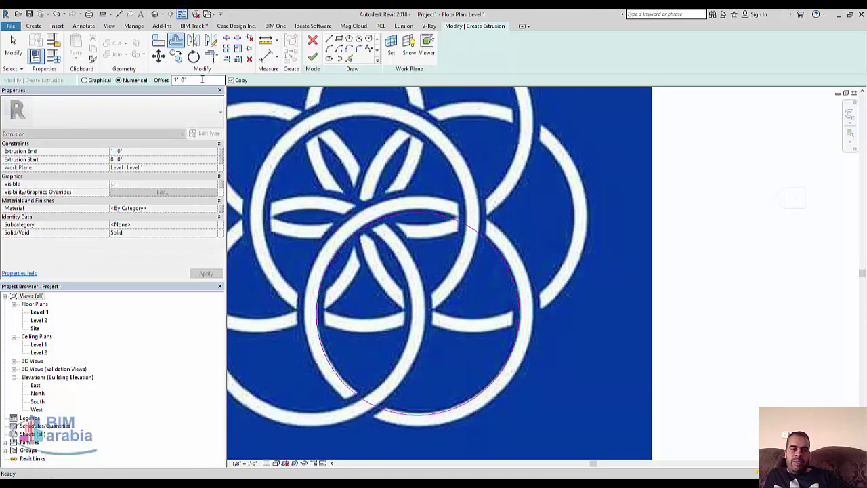
click(107, 80)
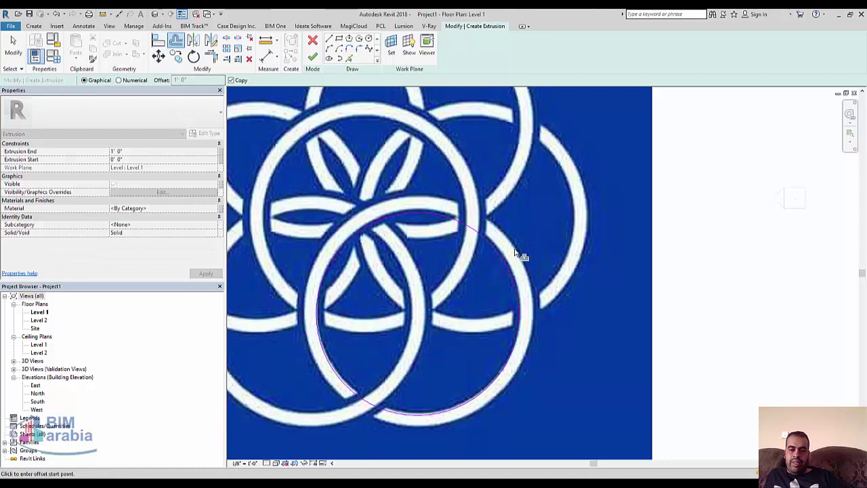
scroll(520, 252, up, 2)
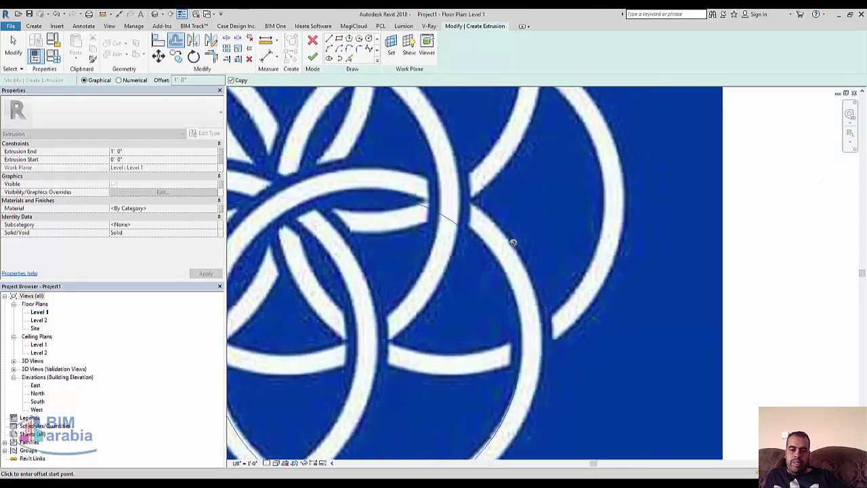
click(536, 239)
scroll(579, 237, down, 2)
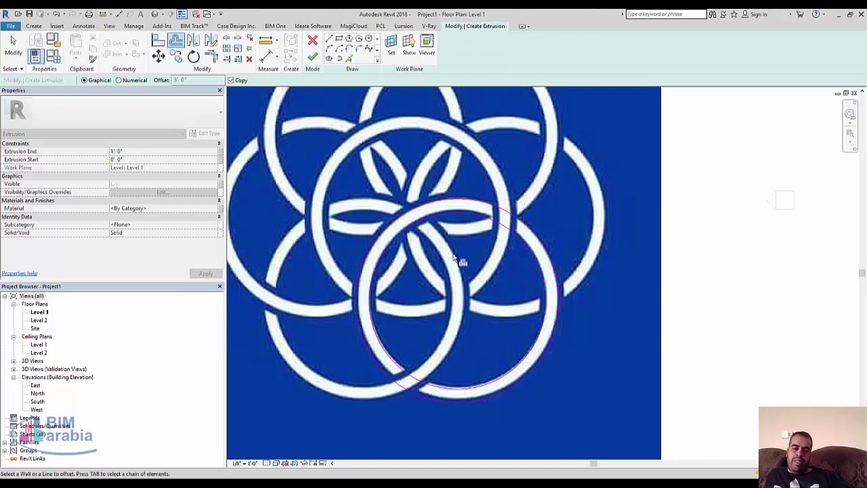
key(Escape)
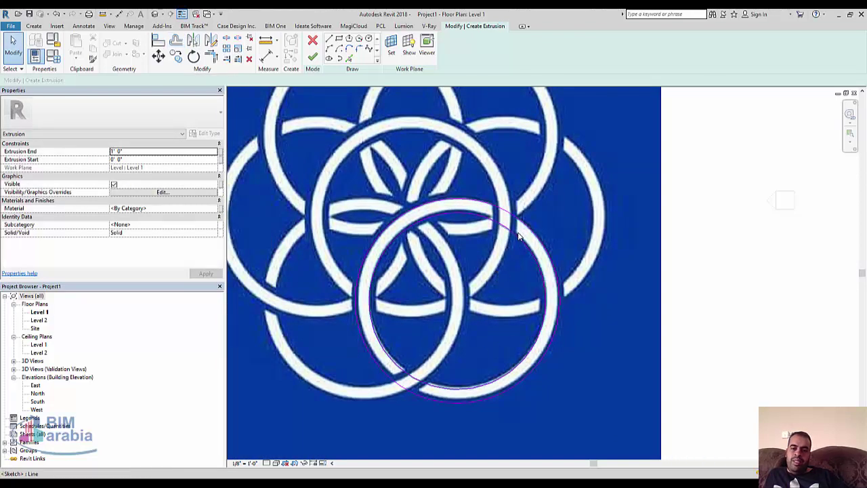
click(518, 238)
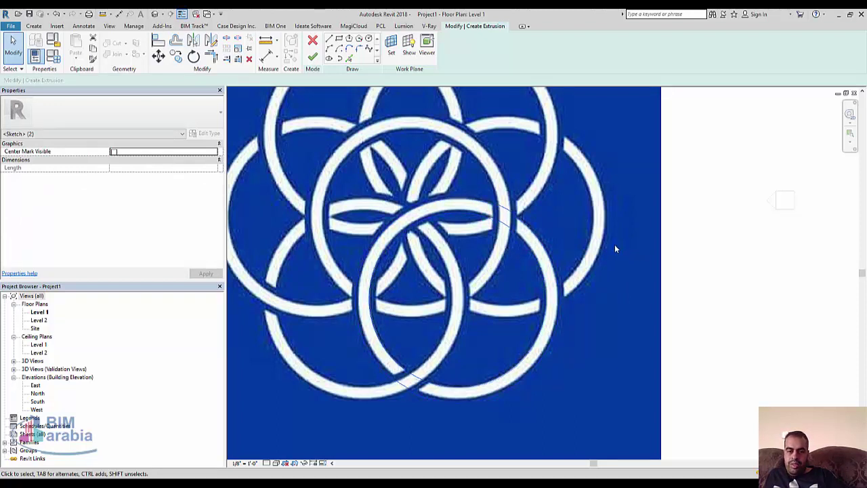
- Finish the sketch into a 1' 0" deep ring extrusion and select it
click(312, 59)
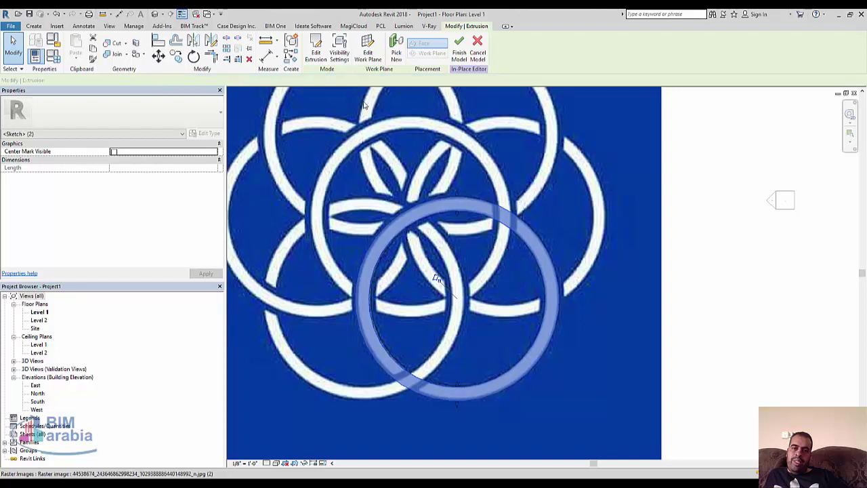
click(730, 273)
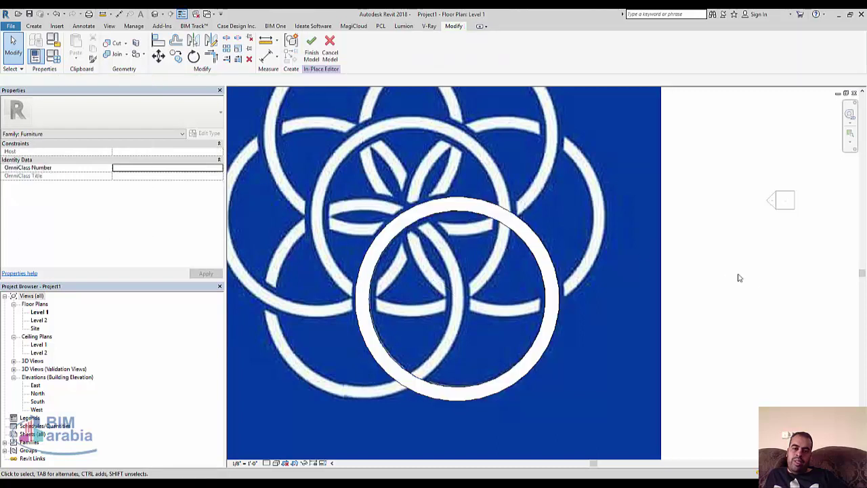
click(541, 247)
scroll(682, 288, down, 1)
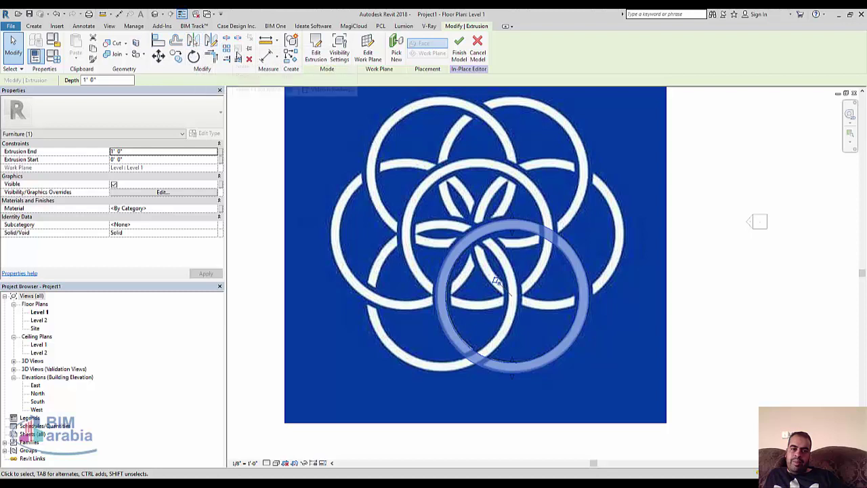
- Radially array the ring into six copies at 60° around the flag's centre
click(227, 48)
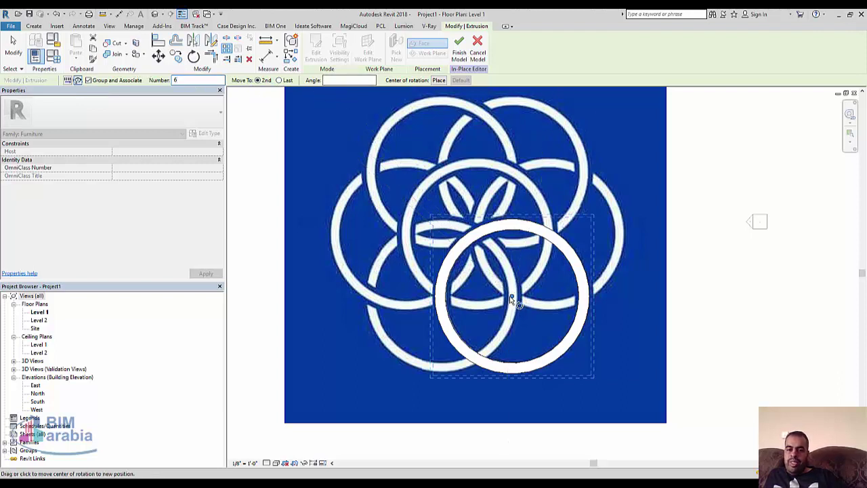
drag(514, 303, 476, 233)
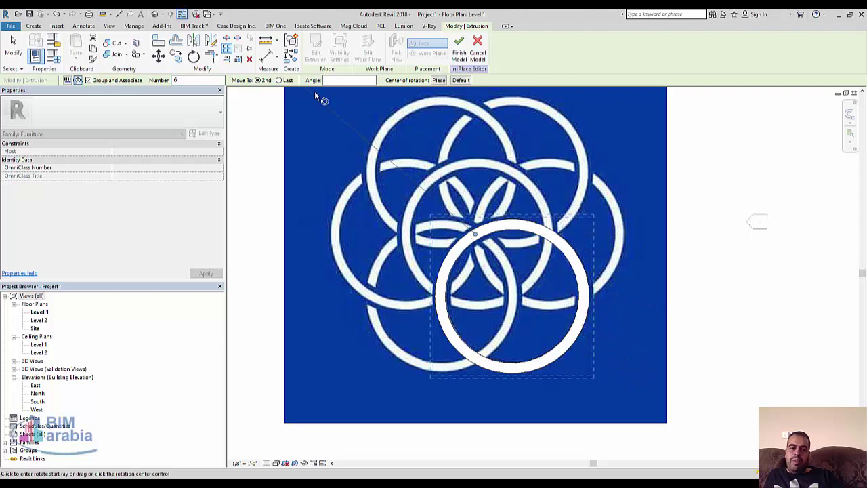
click(341, 80)
text(60)
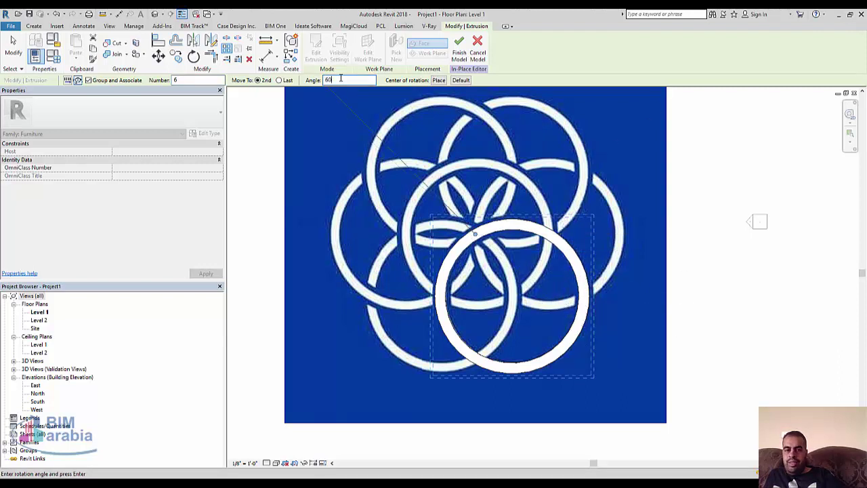
key(Return)
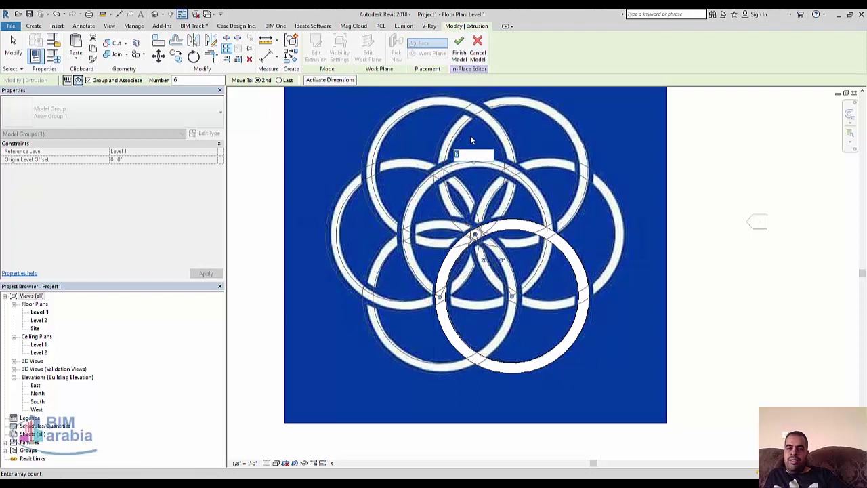
key(Return)
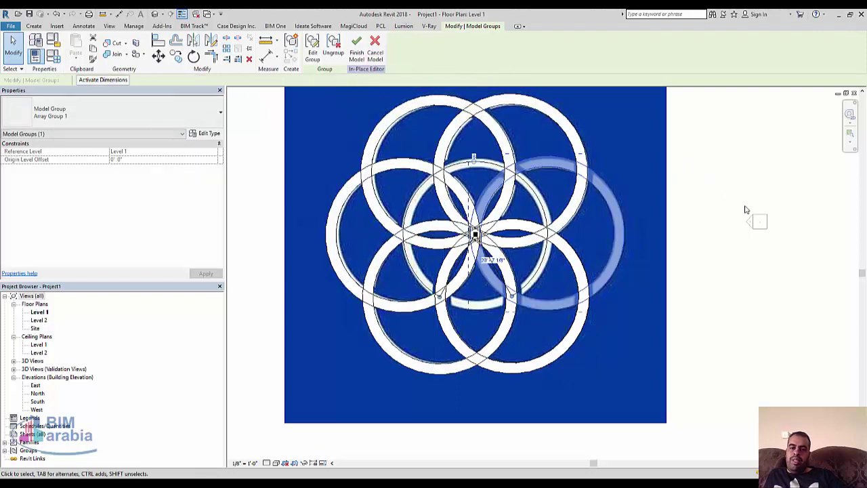
- Check the ring array group, then box-select all six rings
click(736, 312)
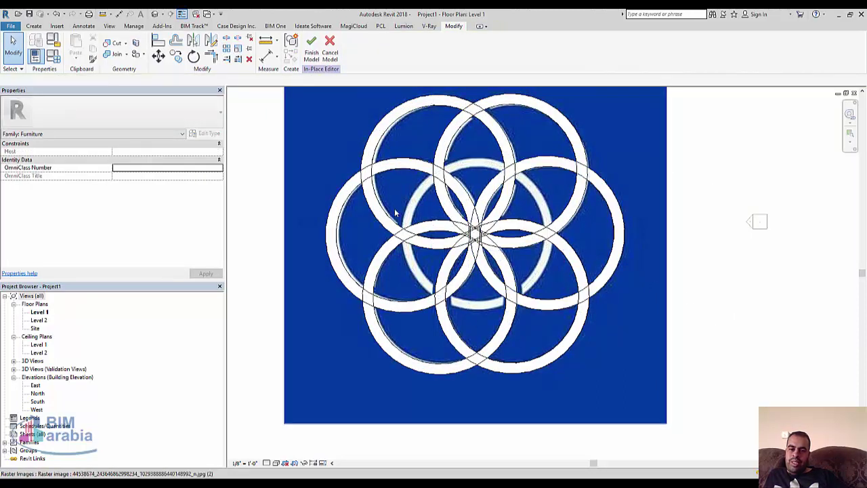
click(571, 341)
key(Escape)
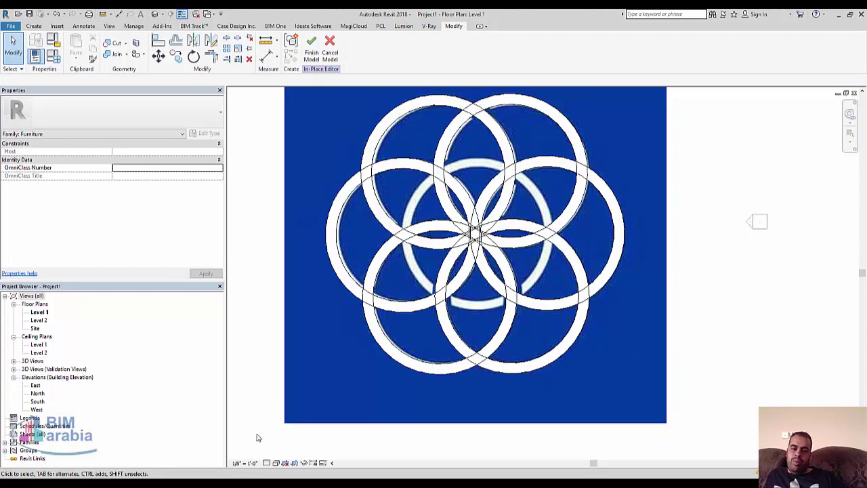
mouse_move(257, 434)
mouse_down()
mouse_move(754, 102)
mouse_move(772, 82)
mouse_up()
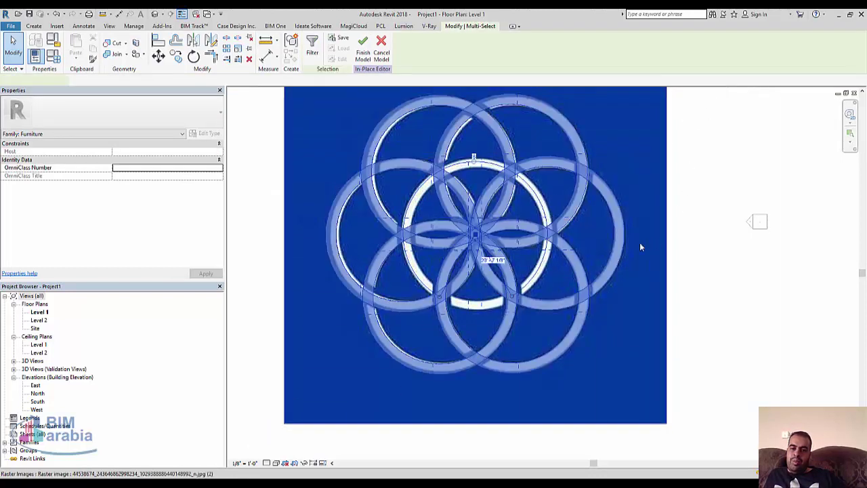
- Filter the selection to model groups and ungroup the six arrayed rings
scroll(639, 242, down, 2)
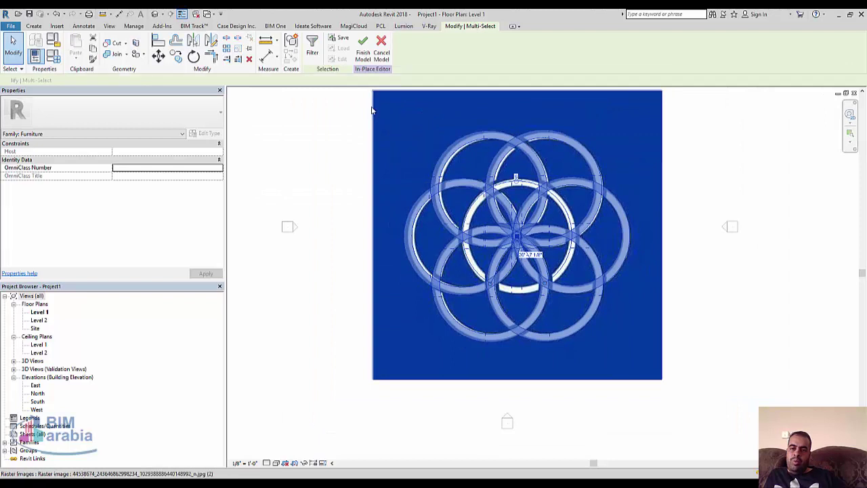
click(312, 47)
click(352, 189)
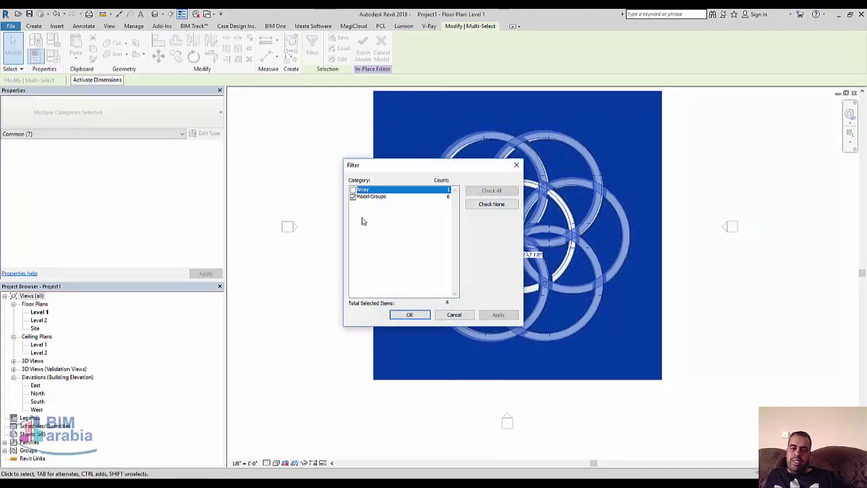
click(409, 314)
click(332, 42)
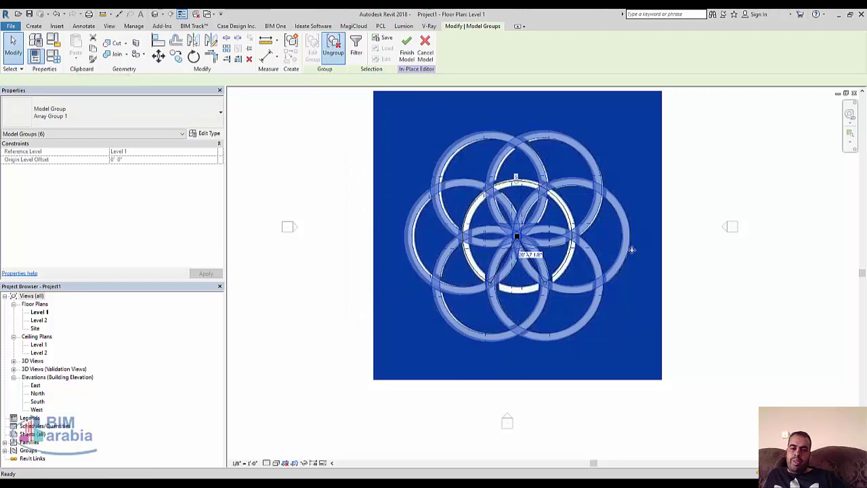
click(745, 306)
- Copy the lower-right ring with CO onto the flag's centre ring as the seventh ring
click(589, 328)
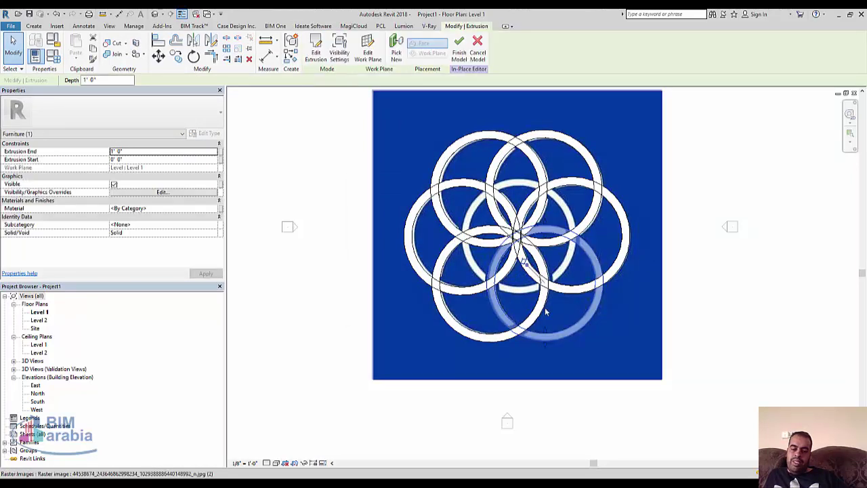
scroll(585, 328, up, 3)
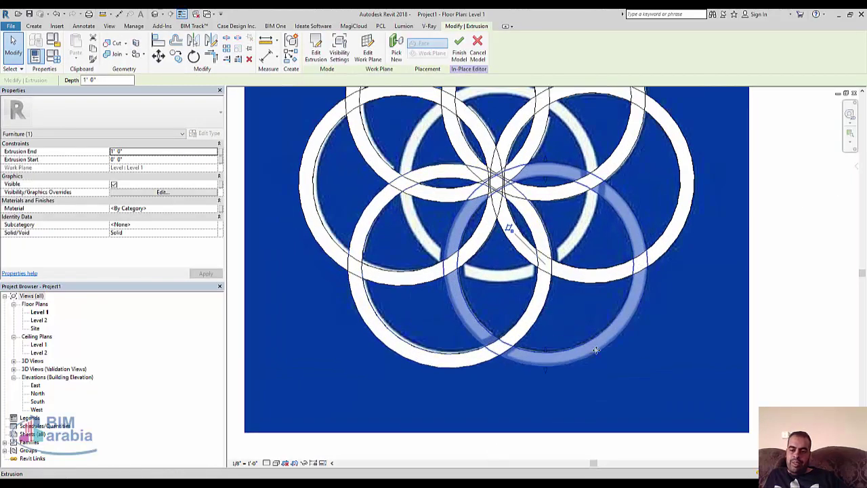
key(c)
key(o)
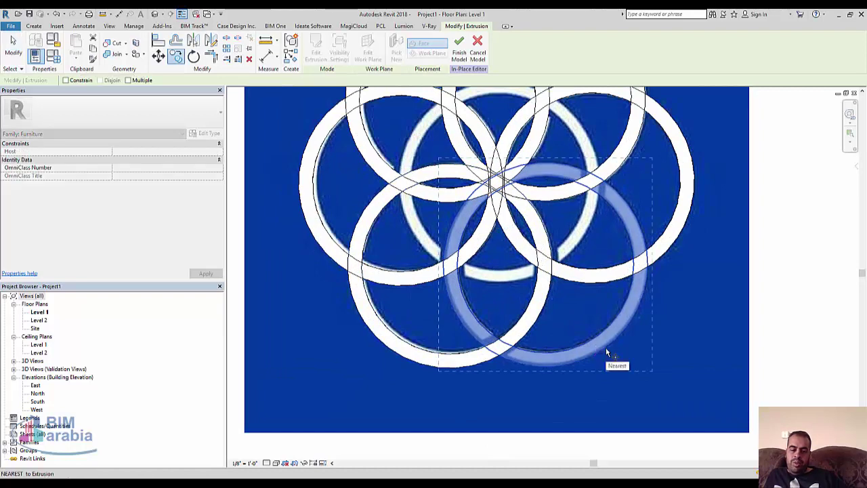
click(605, 347)
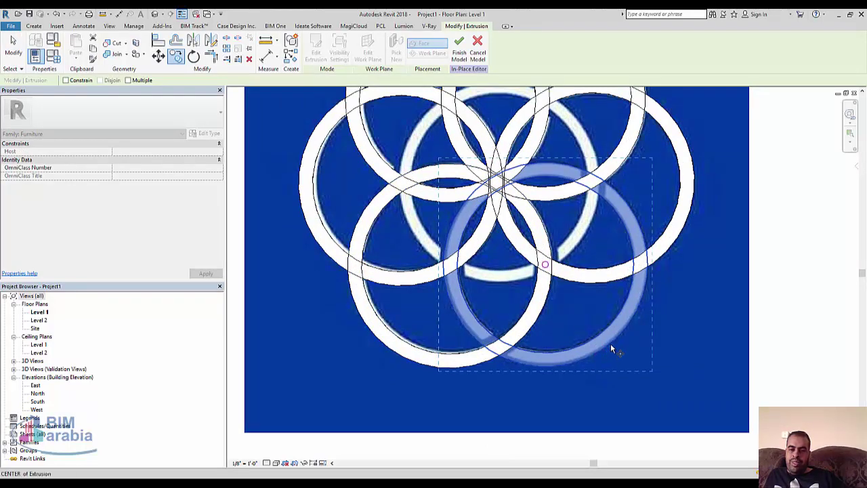
scroll(497, 185, up, 2)
scroll(496, 184, up, 2)
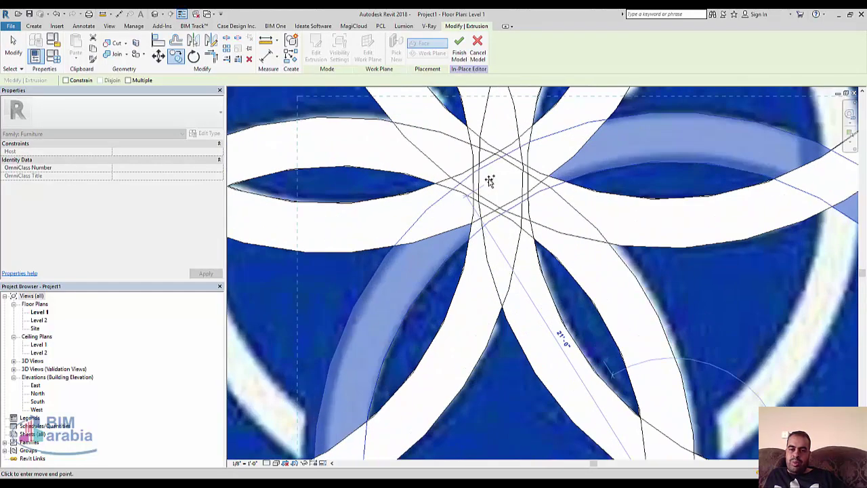
click(497, 184)
scroll(499, 179, down, 2)
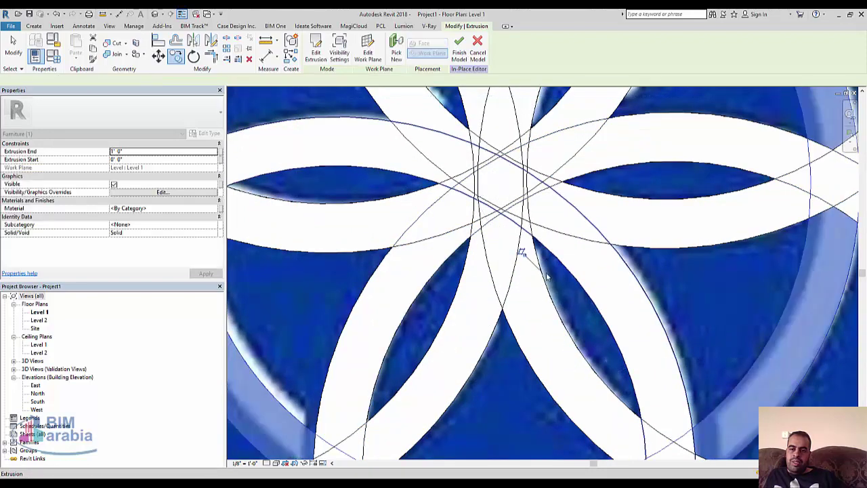
scroll(522, 248, down, 2)
scroll(547, 271, down, 2)
key(Escape)
scroll(547, 274, down, 2)
- Switch the view's visual style to Hidden Line
scroll(452, 158, up, 1)
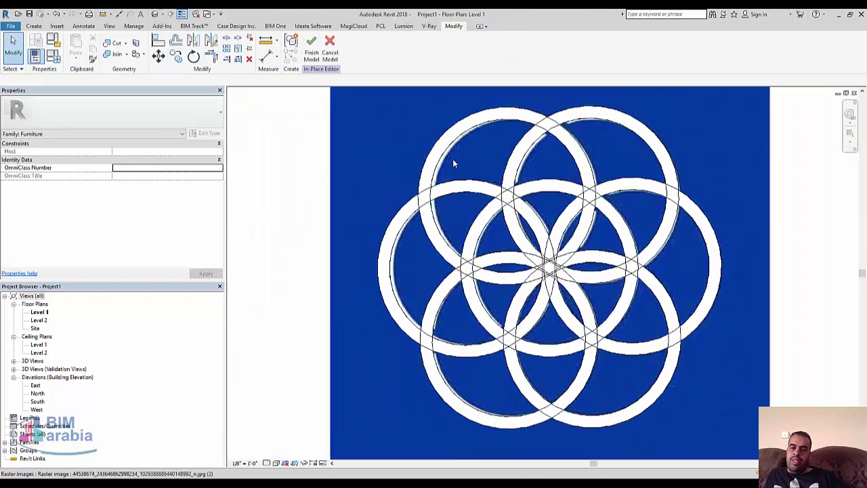
scroll(447, 183, up, 2)
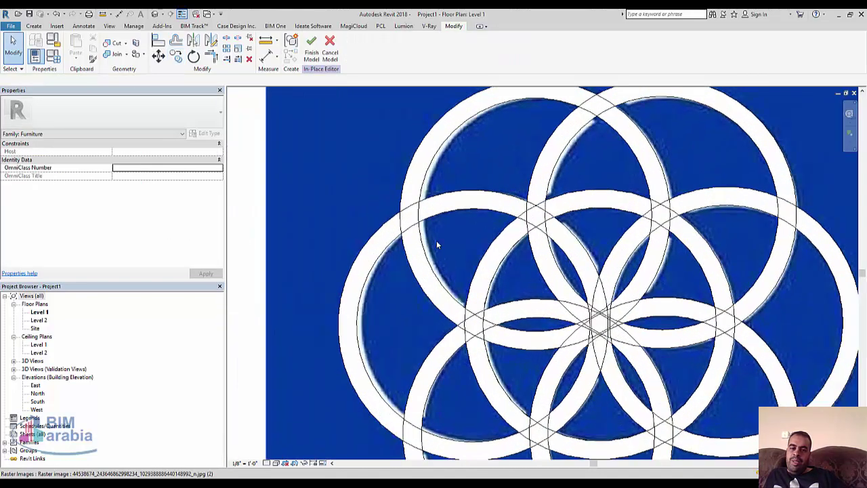
click(276, 462)
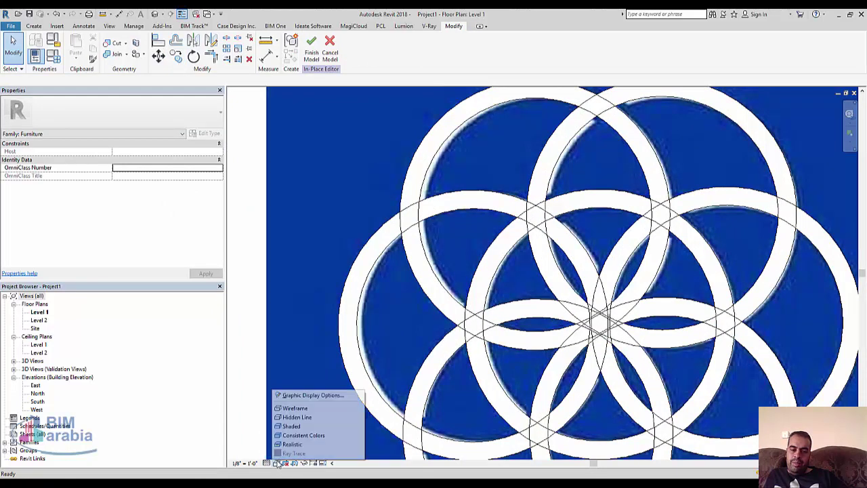
click(295, 416)
- Select one ring extrusion and reopen its sketch with Edit Extrusion
scroll(364, 183, up, 1)
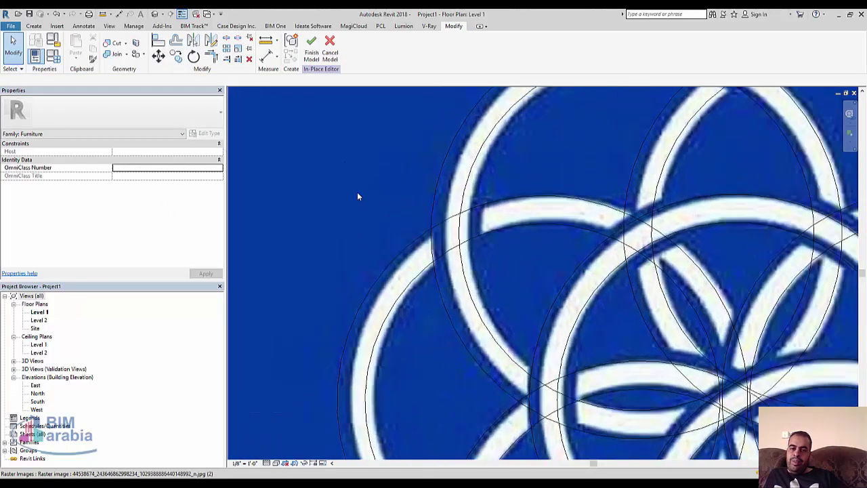
scroll(358, 193, up, 1)
click(499, 236)
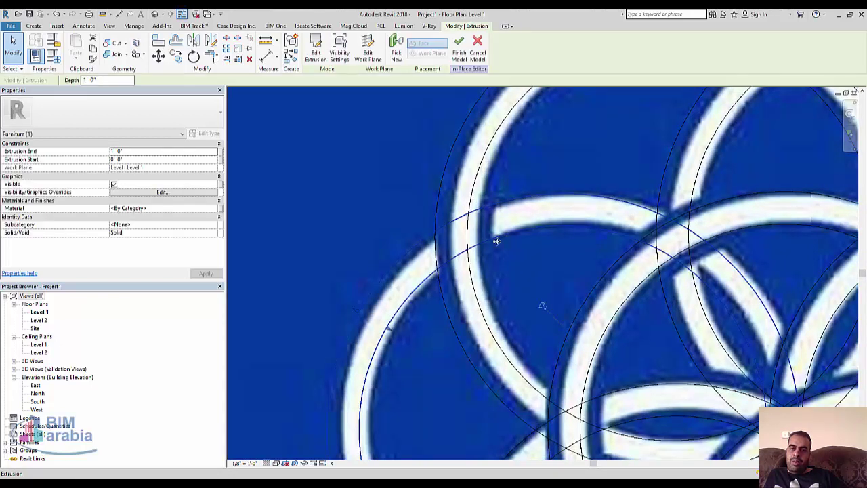
click(316, 50)
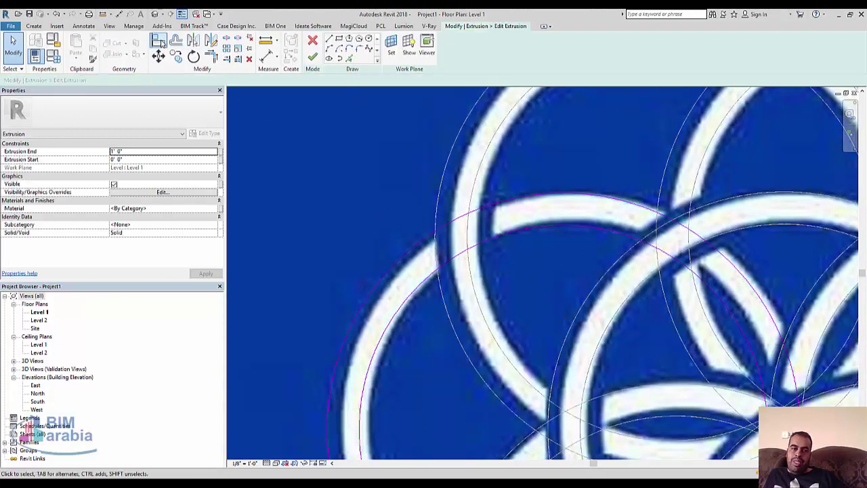
- Split the ring's sketch arc where it meets the neighbour ring and remove the overlapping segments
click(226, 38)
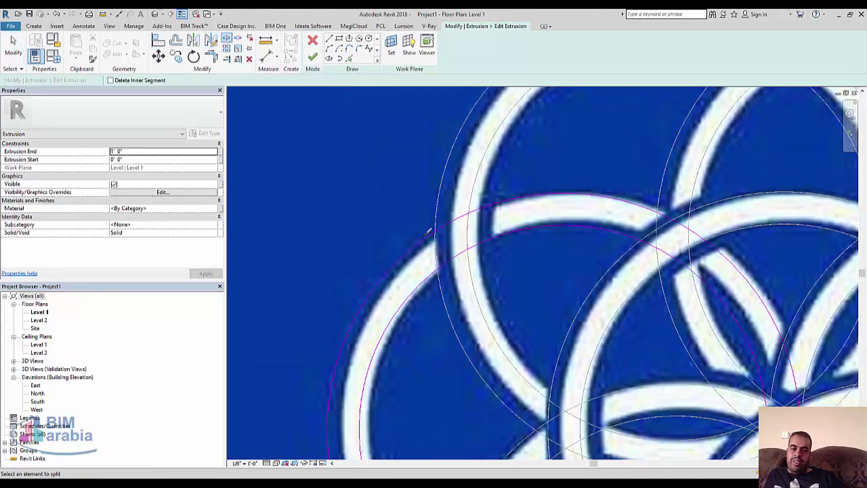
click(419, 242)
key(Escape)
click(480, 214)
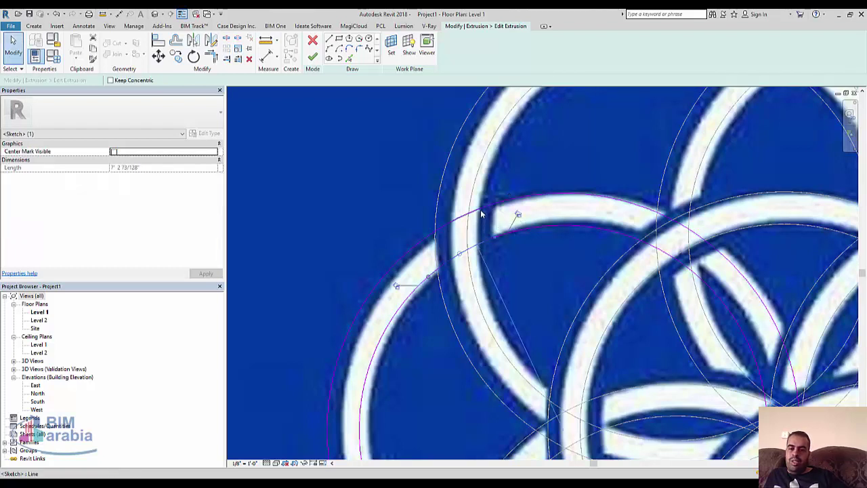
ctrl+click(493, 229)
key(Escape)
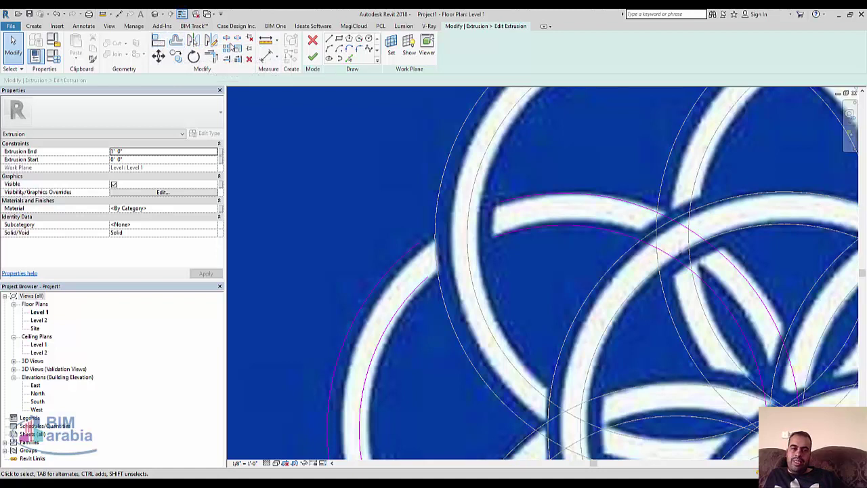
- Draw two short lines across the ring to close both cut ends
click(329, 39)
click(447, 238)
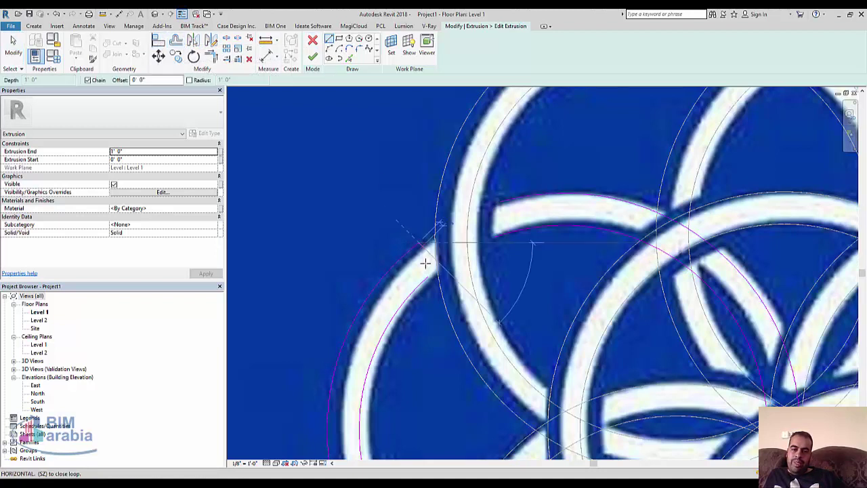
click(428, 275)
key(Escape)
click(501, 203)
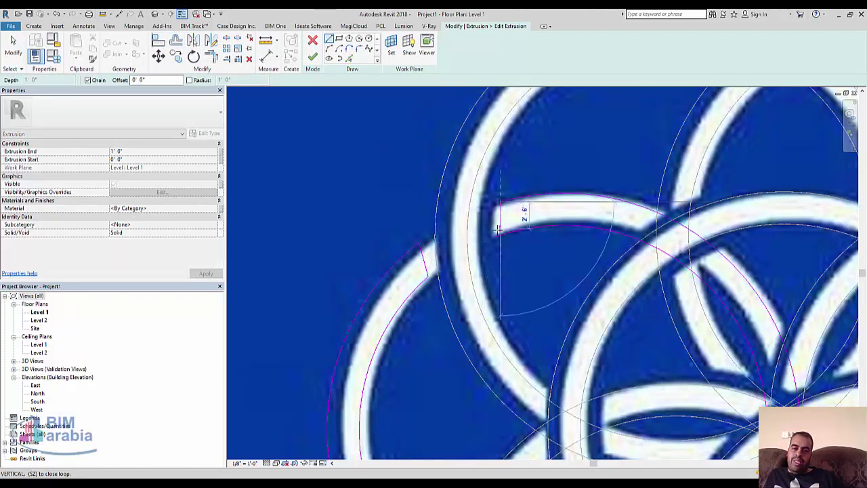
click(494, 237)
key(Escape)
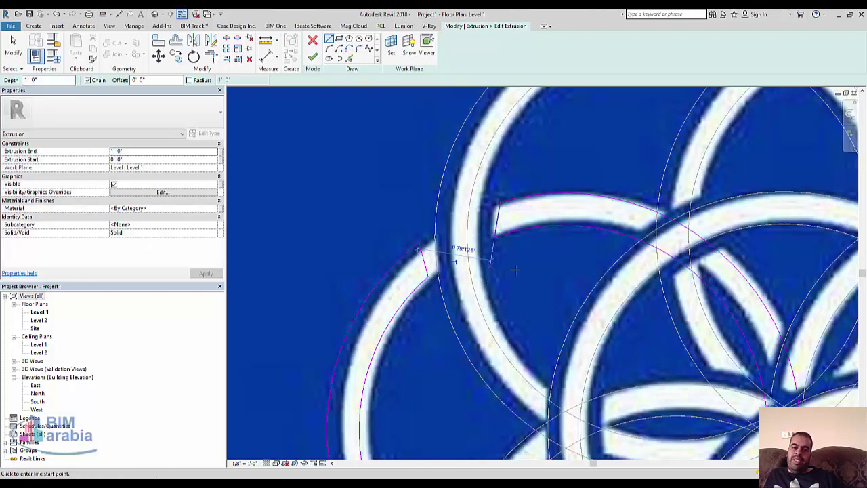
scroll(474, 271, down, 3)
scroll(541, 270, down, 2)
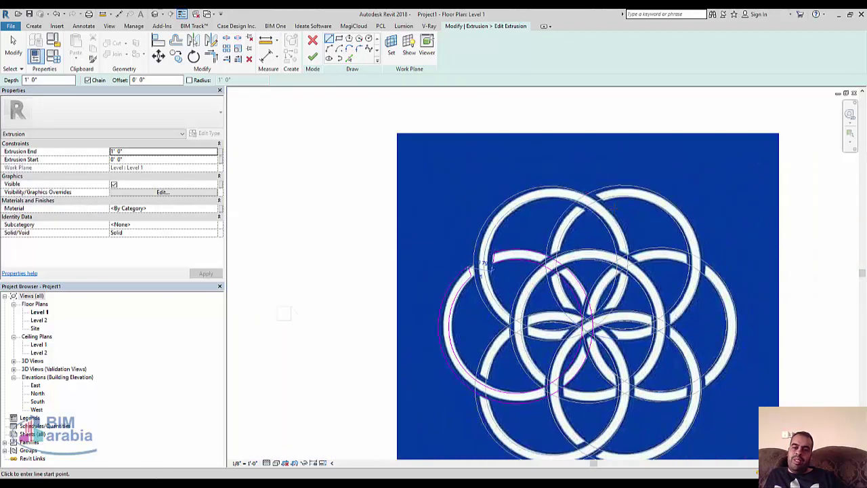
key(Escape)
scroll(620, 219, up, 2)
scroll(620, 219, up, 1)
- Finish the ring sketch and select all seven rings in 3D, confirming them with Filter
click(312, 59)
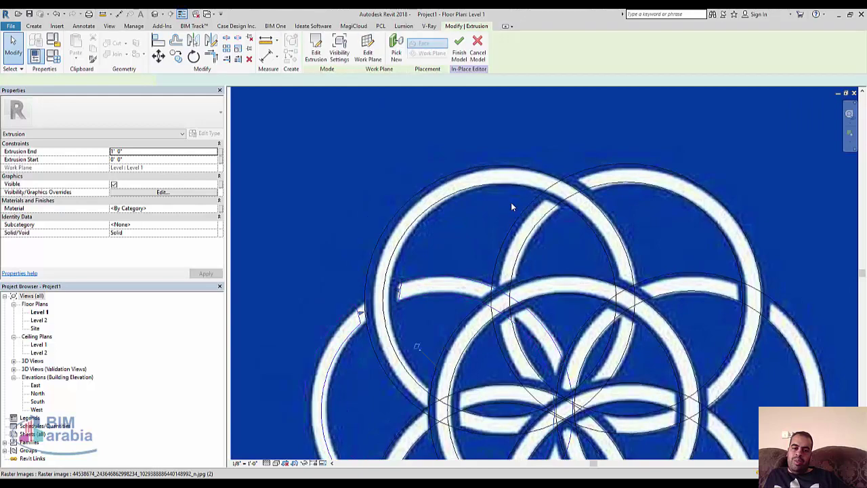
key(ctrl+Tab)
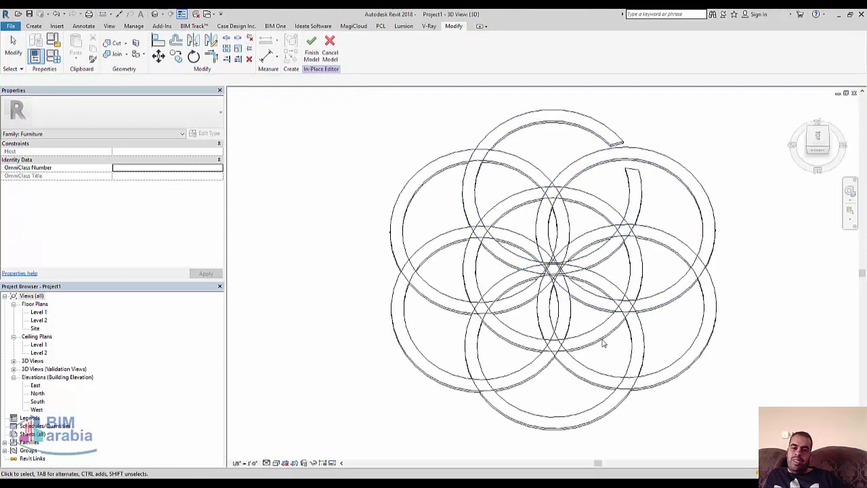
shift+middle_drag(599, 340, 633, 209)
drag(288, 155, 754, 416)
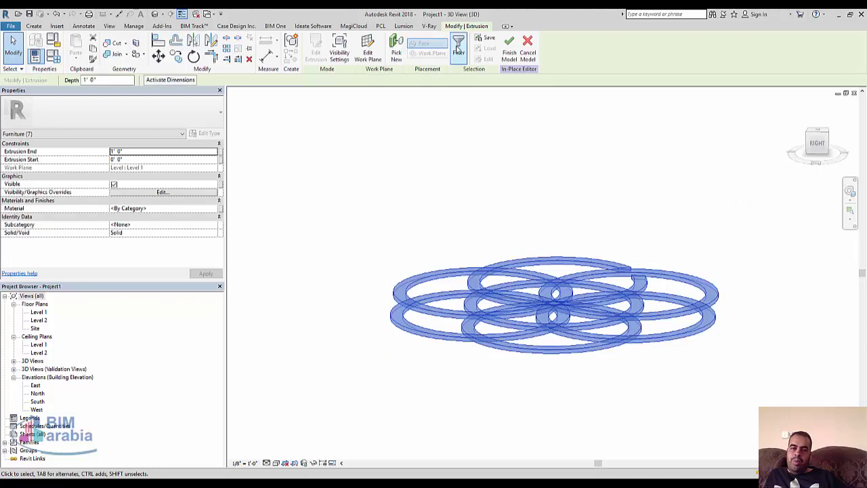
click(458, 47)
click(410, 314)
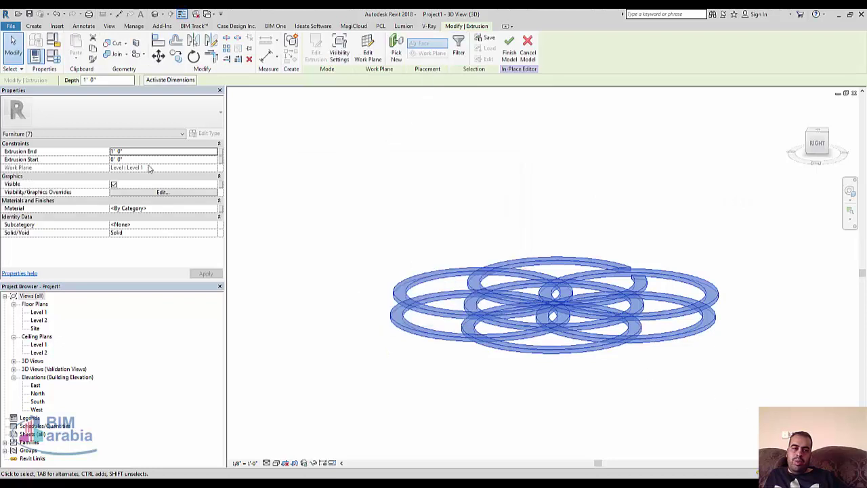
- Set the selected rings' Extrusion End to 7' 0" and apply it
click(147, 153)
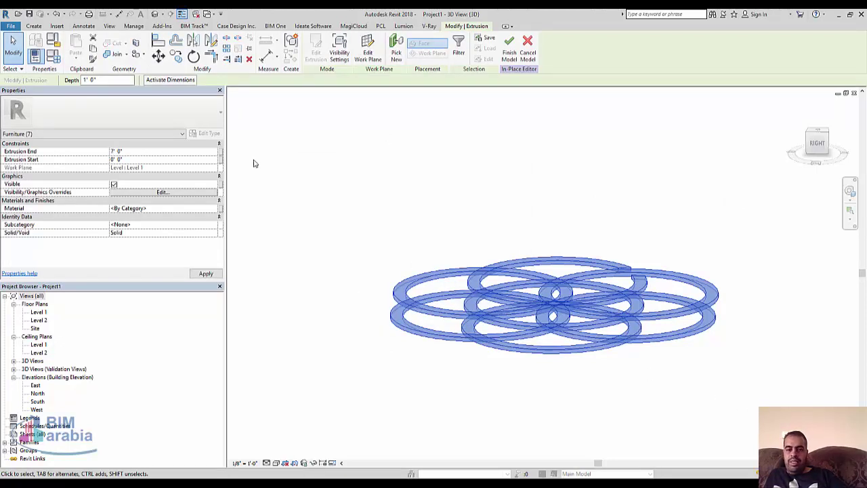
mouse_move(502, 244)
shift+middle_down()
mouse_move(489, 238)
mouse_move(453, 398)
mouse_move(741, 352)
mouse_move(739, 264)
mouse_move(734, 366)
shift+middle_up()
key(Escape)
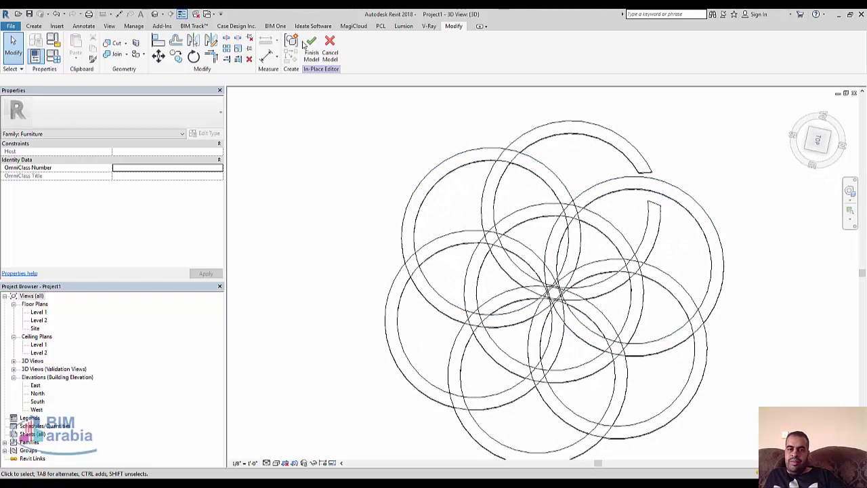